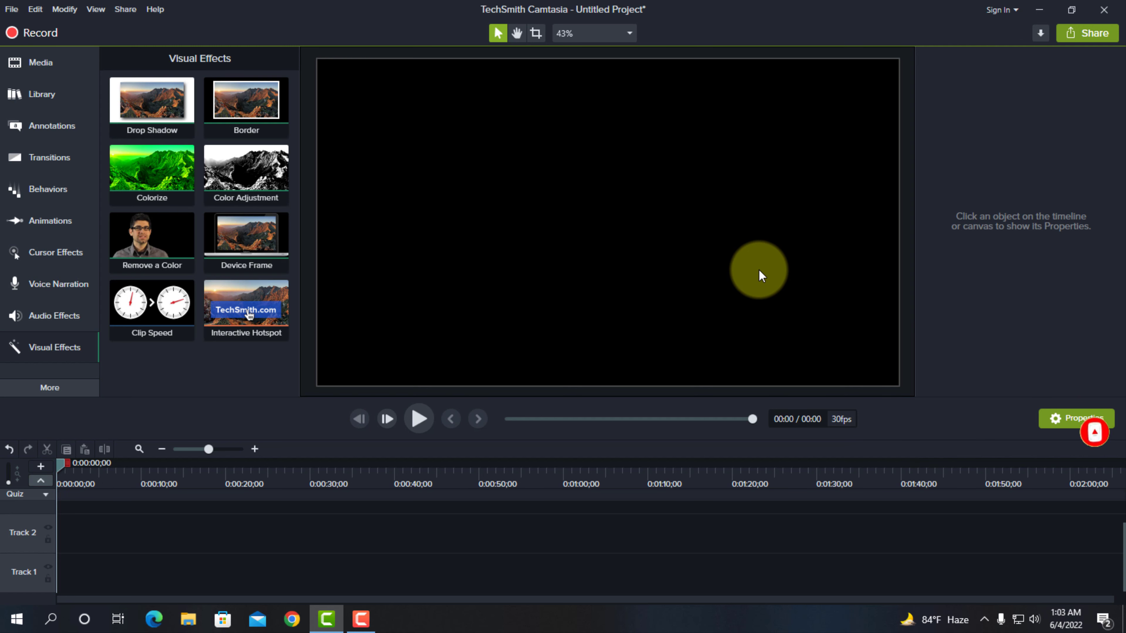
Place the N blog part ---1 video from the project media on Track 1 at the start of the timeline
left_click(45, 63)
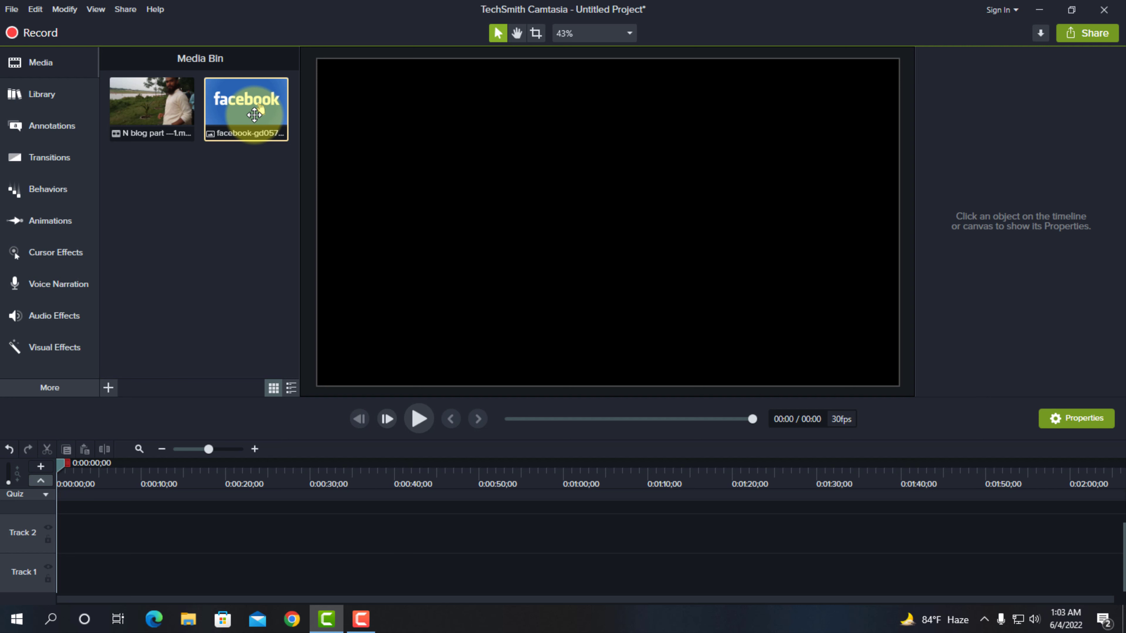
left_click(147, 111)
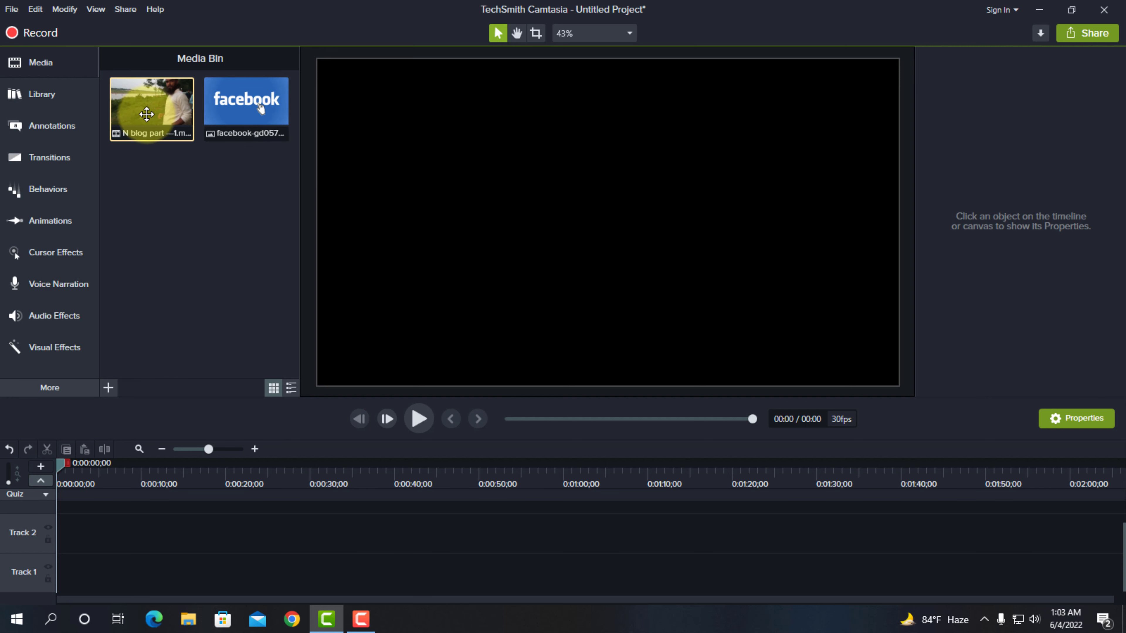
left_click_drag(147, 114, 91, 572)
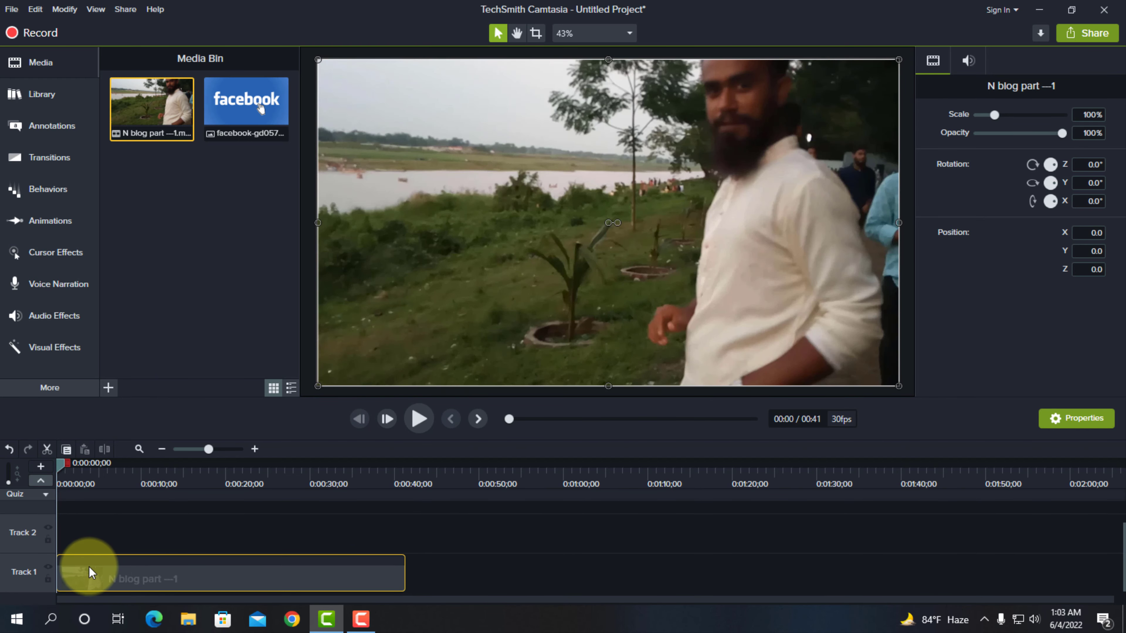
Add the facebook image to Track 2 at about 17 seconds, scale it to about 67.6%, and position it in the frame's lower-right corner
left_click_drag(244, 129, 229, 535)
left_click(223, 481)
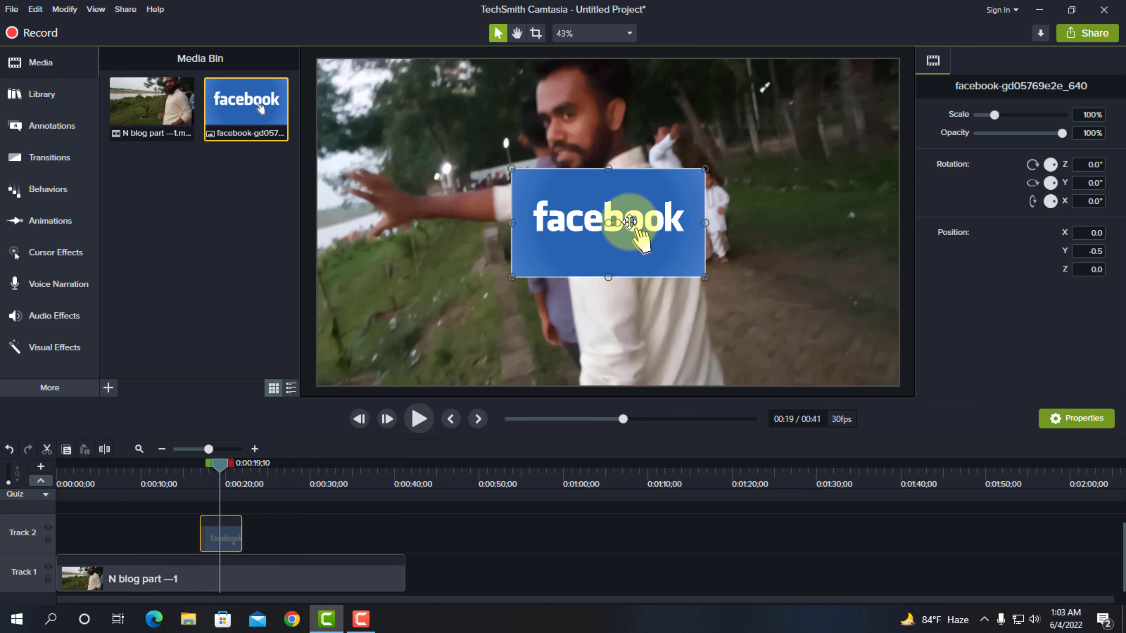
left_click_drag(592, 224, 795, 343)
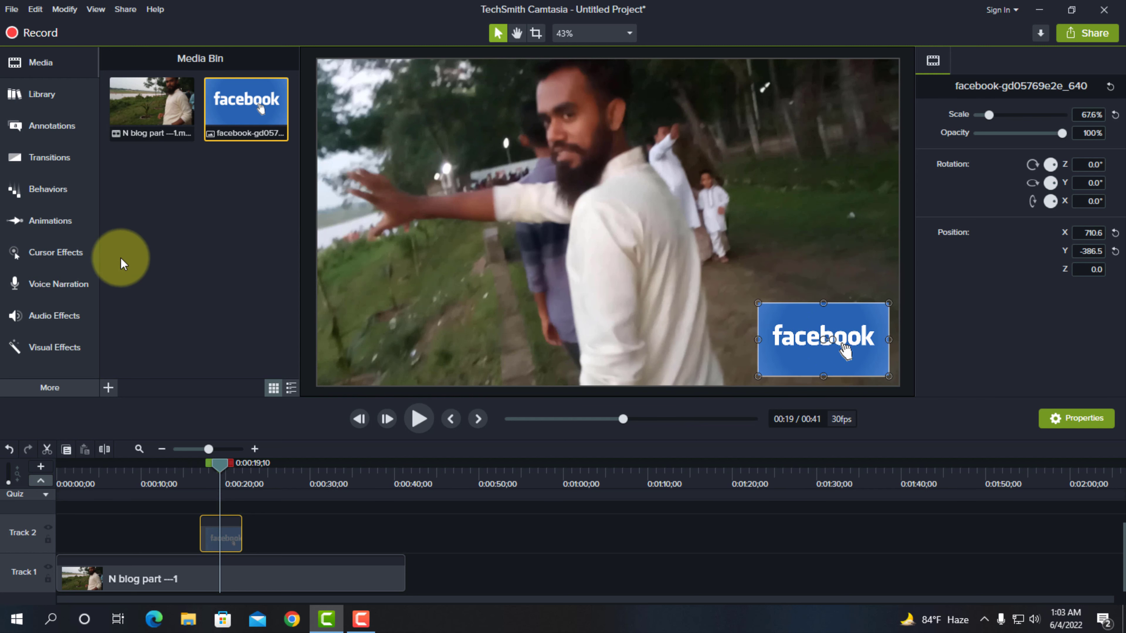
Apply the Interactive Hotspot effect to the facebook image and make it open the pasted Facebook page URL
left_click(53, 348)
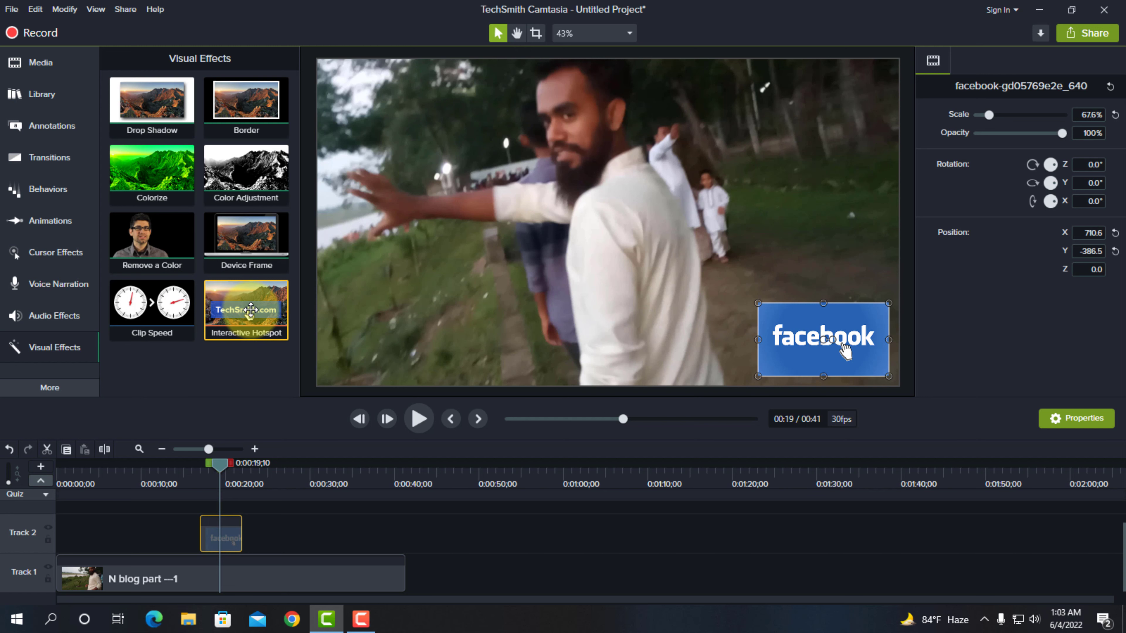
left_click_drag(251, 309, 230, 523)
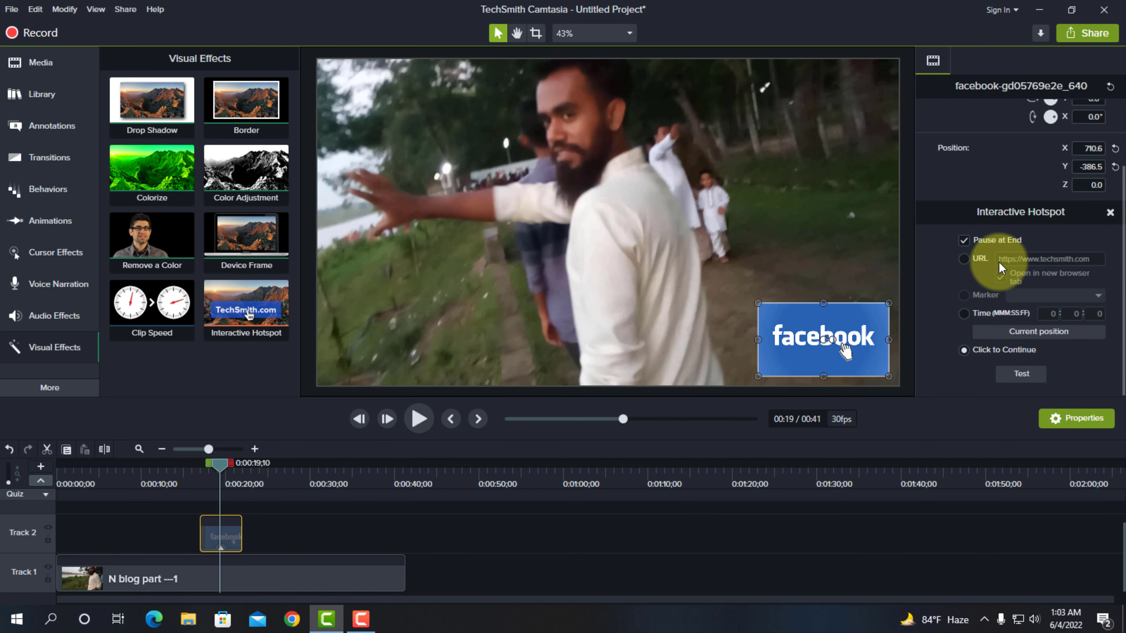
left_click(965, 259)
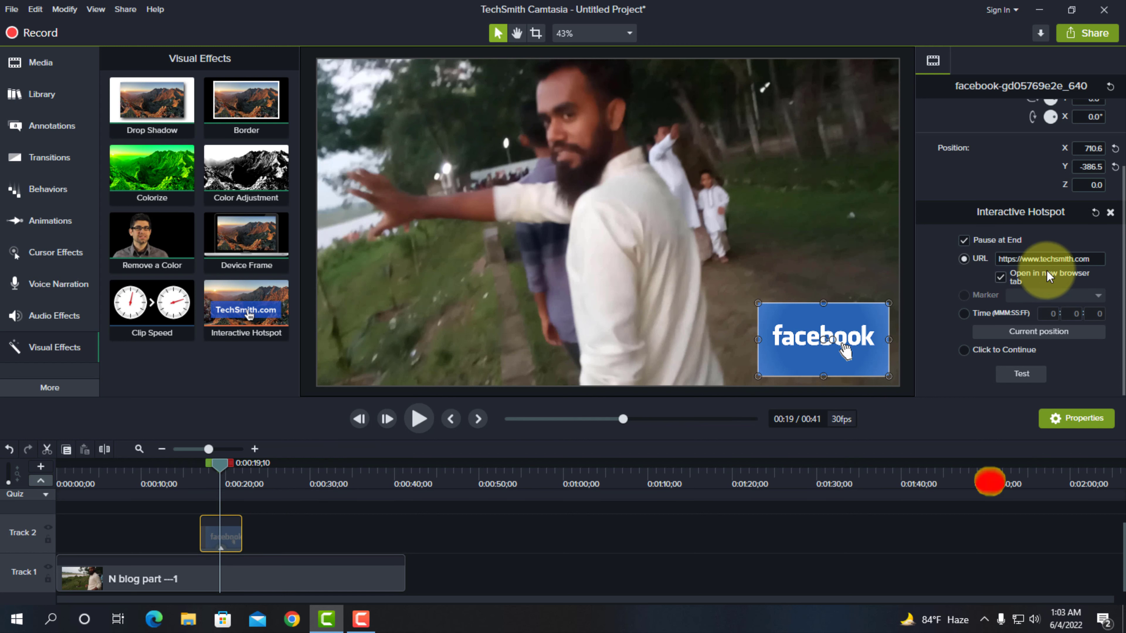
left_click(1057, 259)
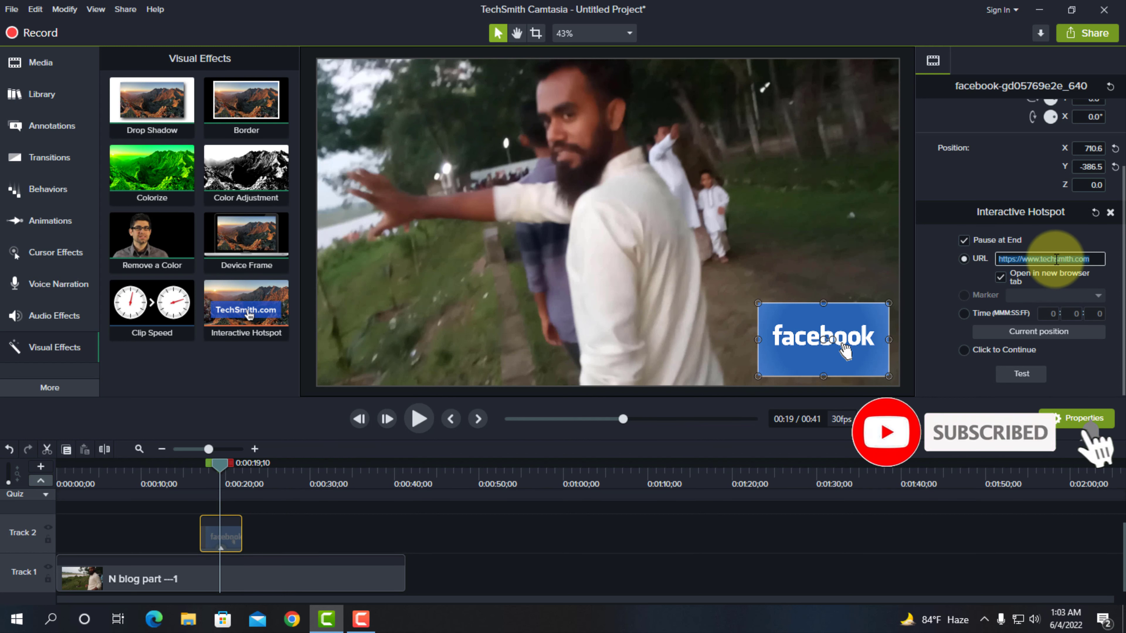
key("ctrl+v")
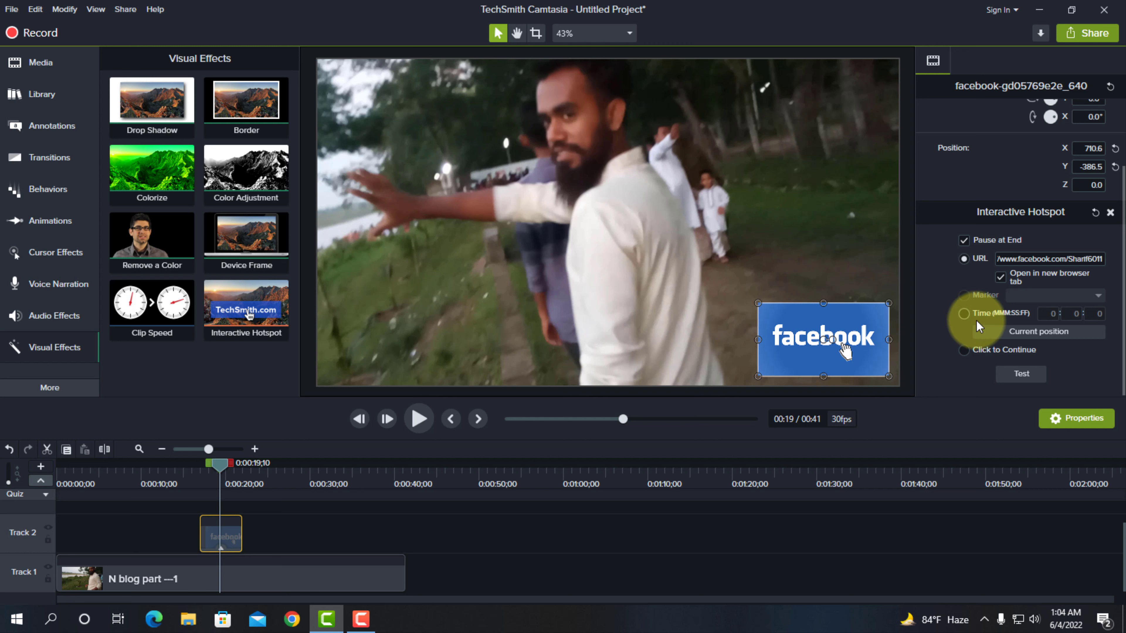
Try making the hotspot jump to the current time, 0:19:10, and play the timeline from about 15 seconds
left_click(1028, 334)
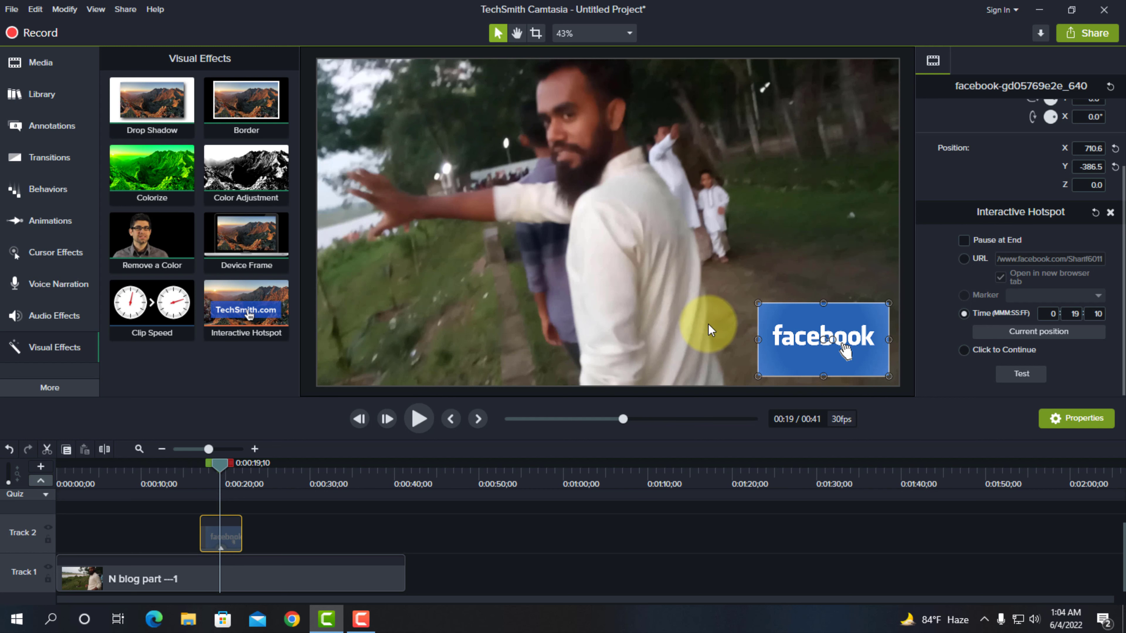
left_click_drag(218, 467, 186, 467)
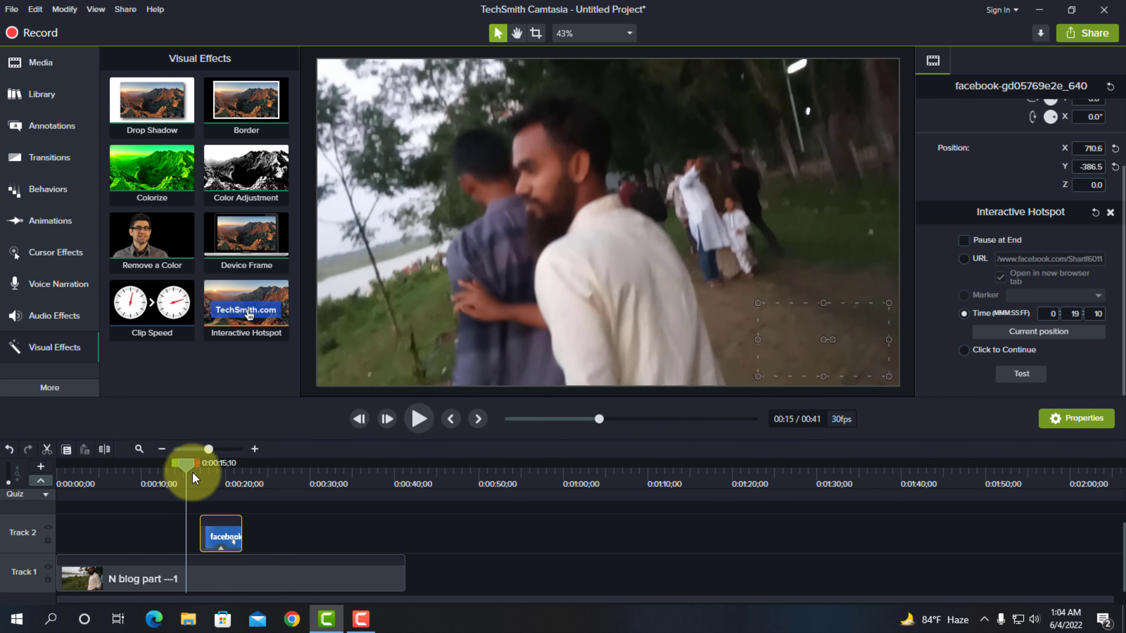
left_click(418, 419)
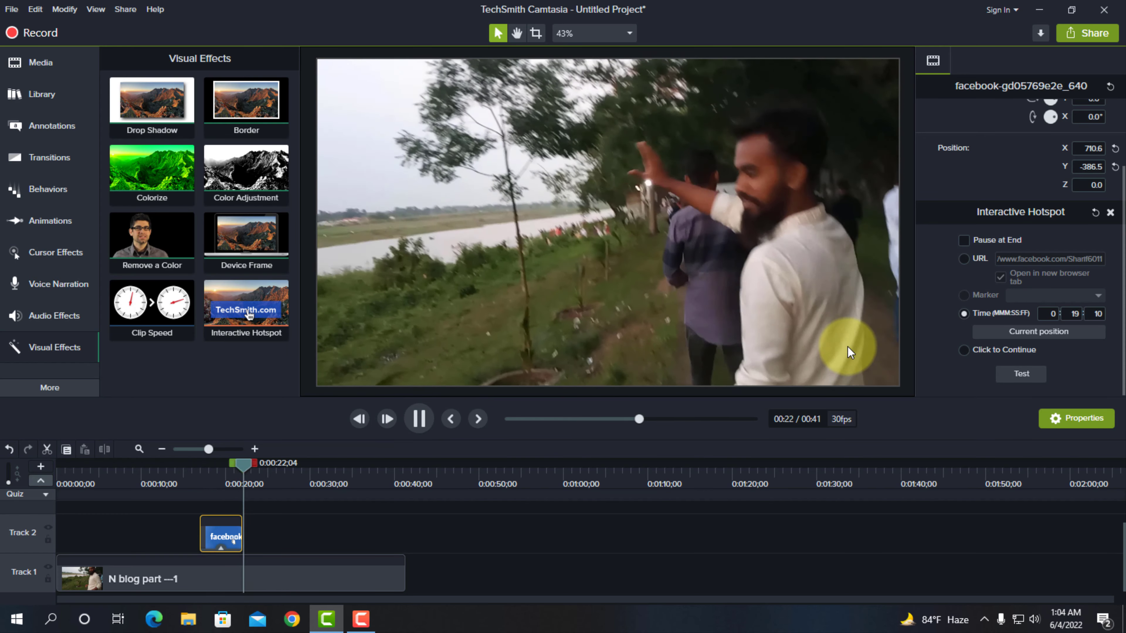
With Pause at End enabled for the hotspot, replay the section around the facebook image from about 16 seconds
left_click_drag(249, 472, 223, 464)
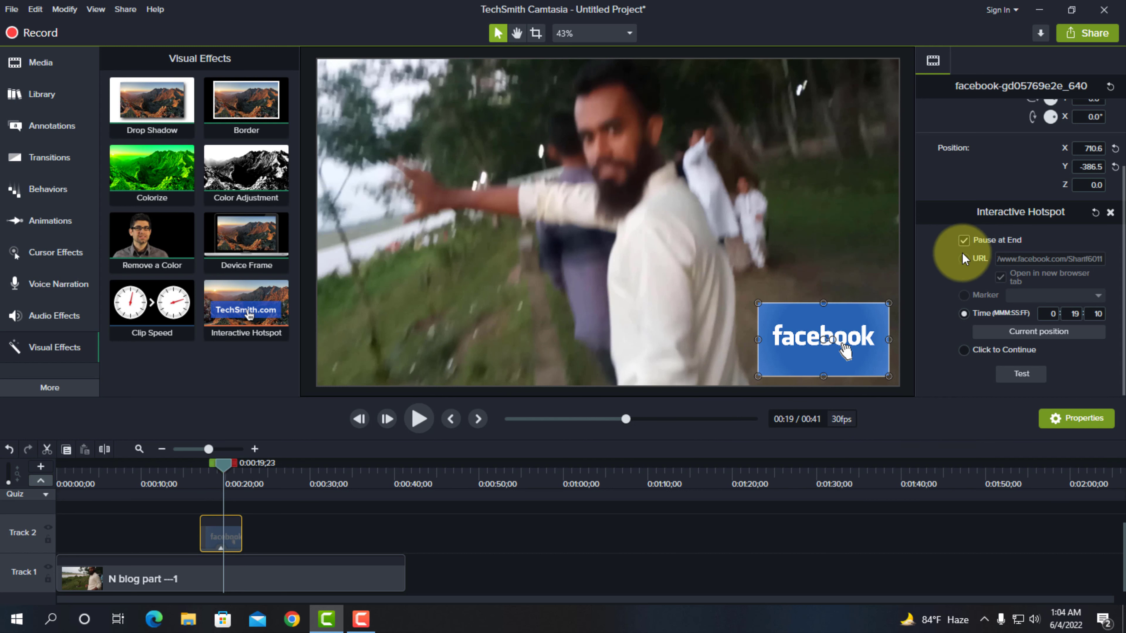
left_click(216, 470)
left_click(194, 477)
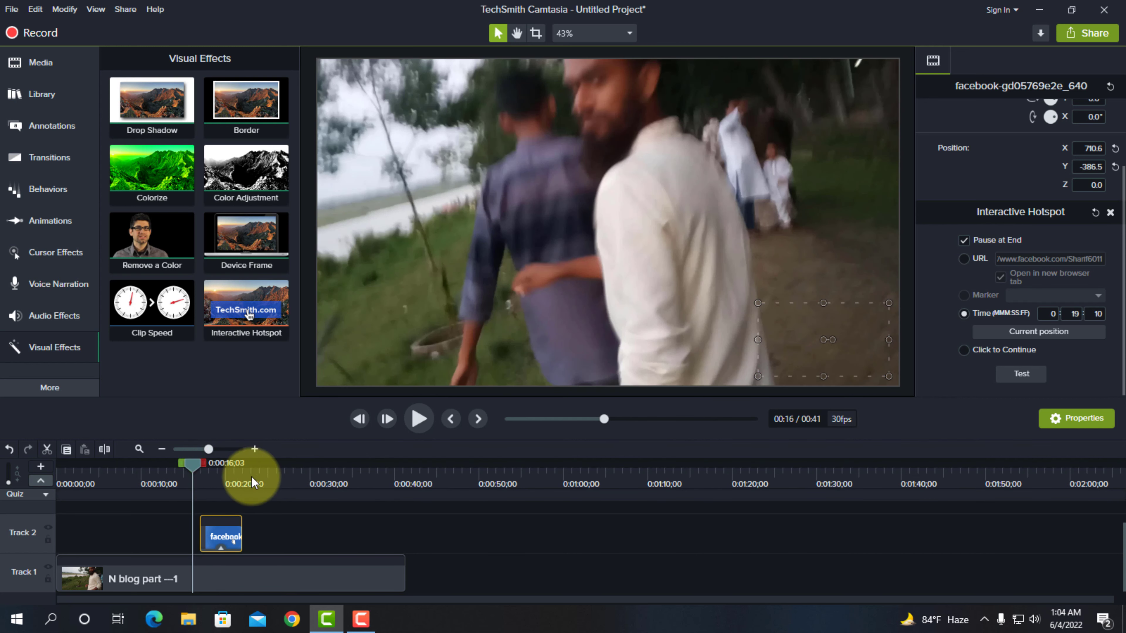
left_click(419, 419)
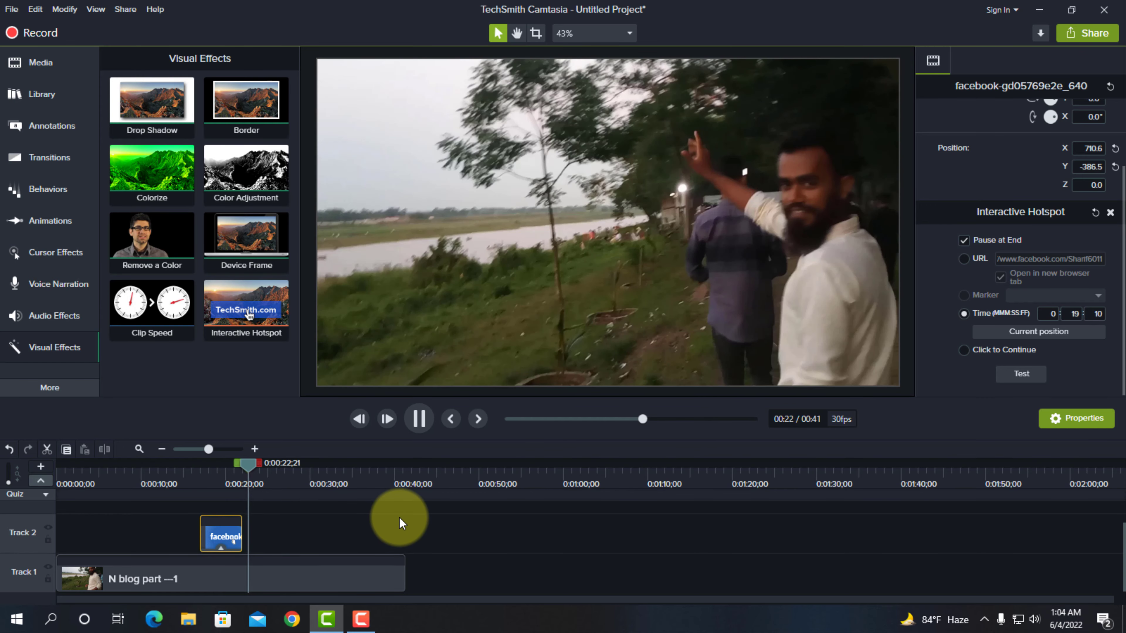
left_click(420, 420)
Return the hotspot action to URL and test the link, looking through the opened Facebook page and closing its tab
left_click_drag(268, 464, 192, 467)
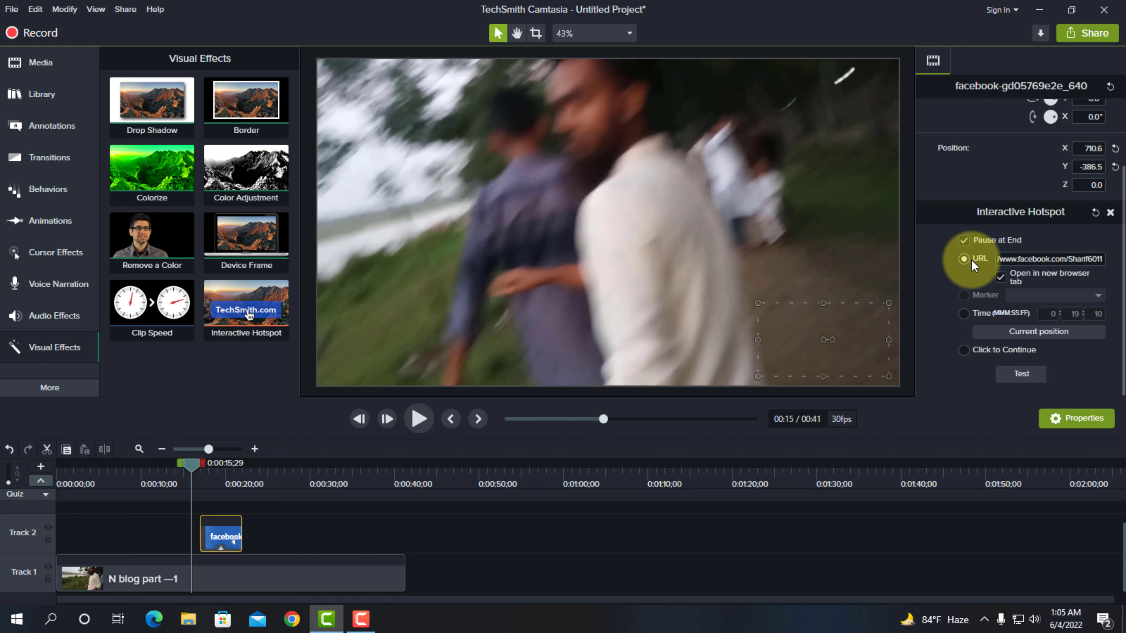
left_click(1022, 375)
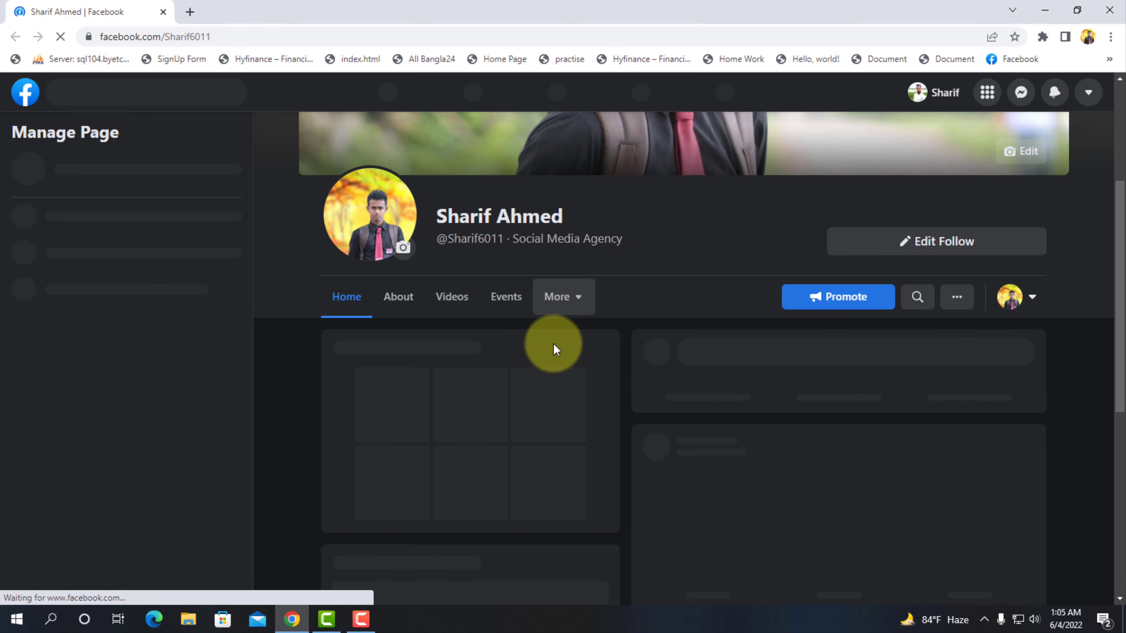
scroll(638, 298, "down", 5)
scroll(651, 302, "down", 9)
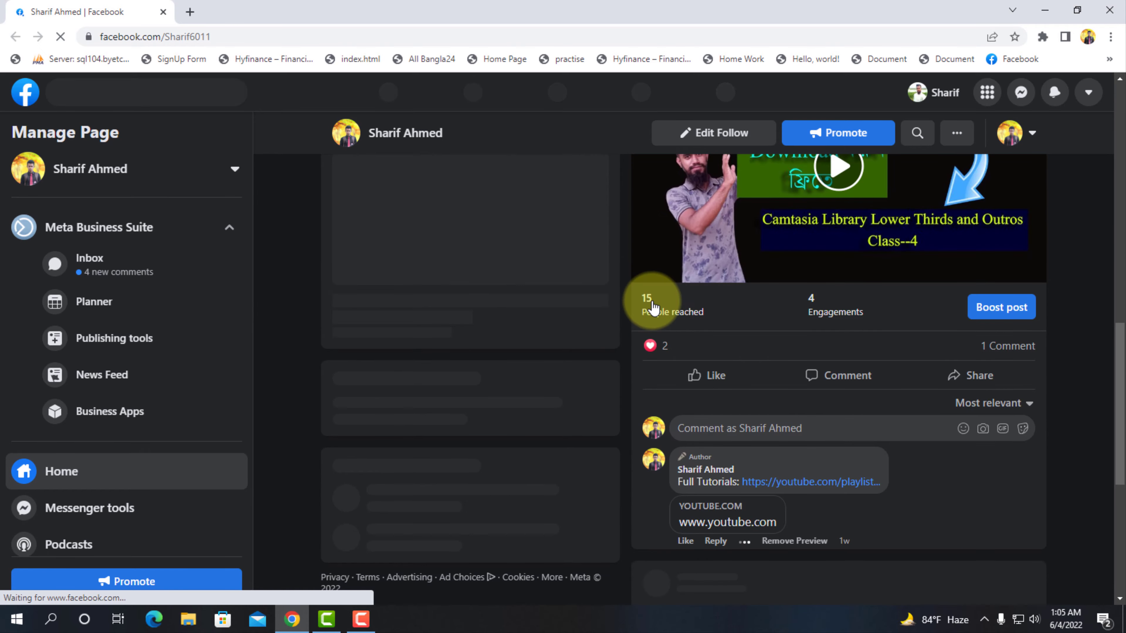
scroll(653, 302, "up", 12)
scroll(652, 301, "up", 5)
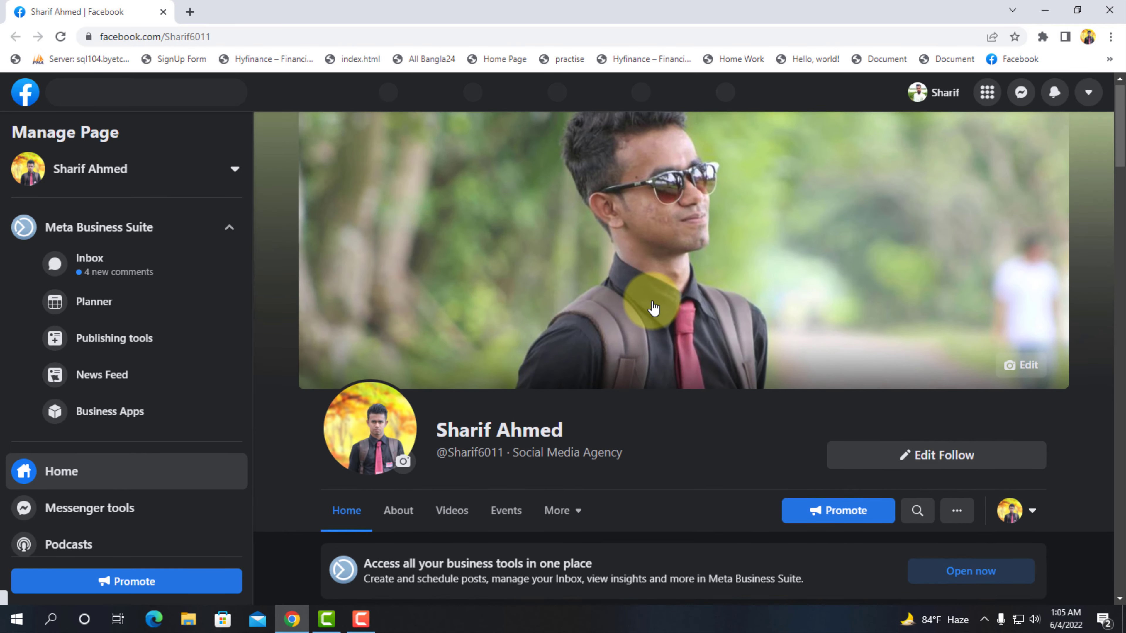
left_click(163, 13)
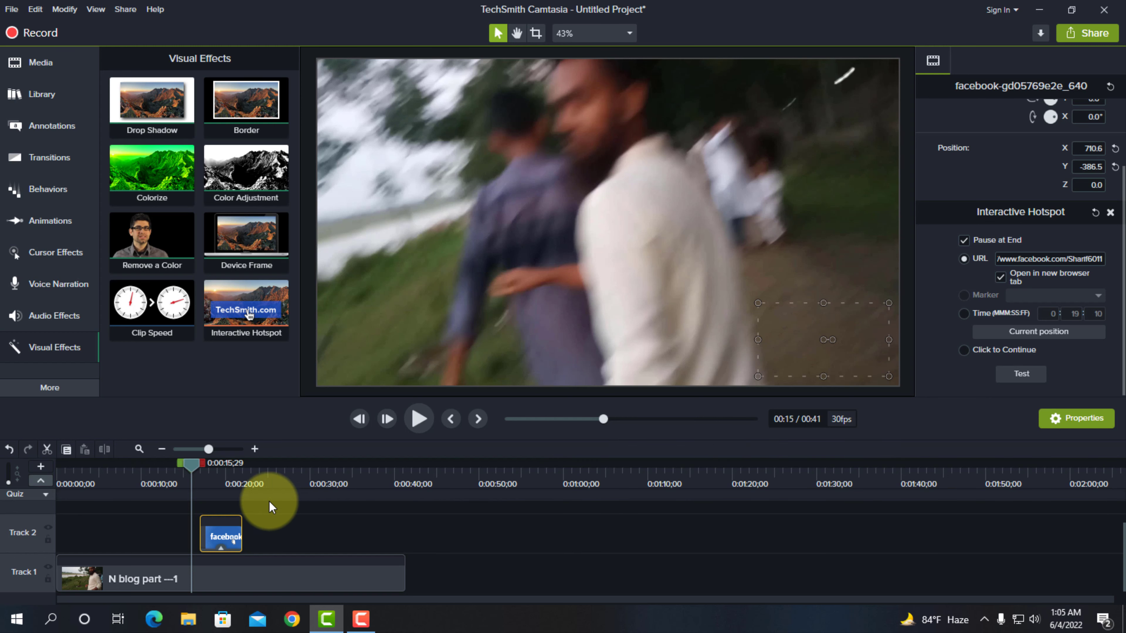
Shrink the facebook image to sit at about X 752.9, Y -374.9, and try Click to Continue before restoring URL as the hotspot action
left_click_drag(182, 470, 222, 467)
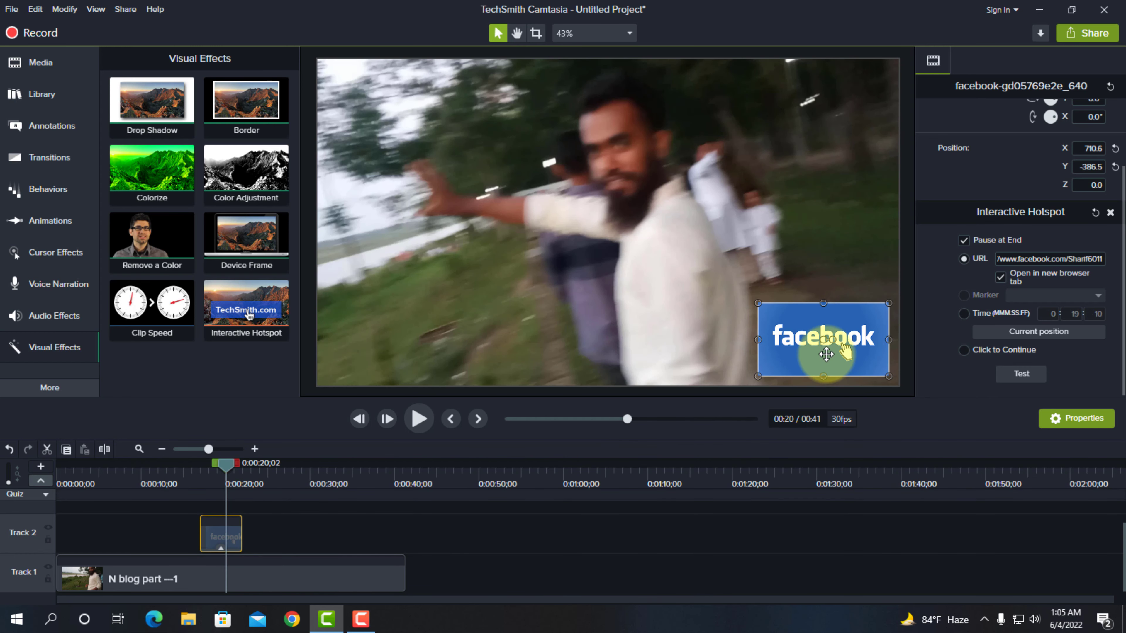
left_click_drag(760, 374, 770, 374)
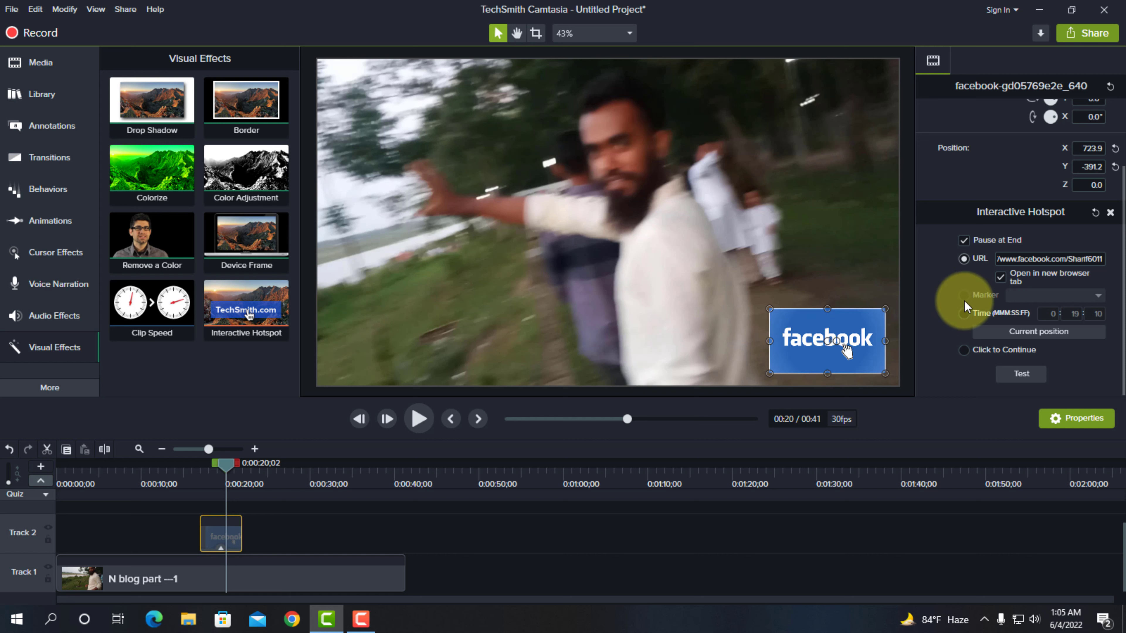
left_click(963, 351)
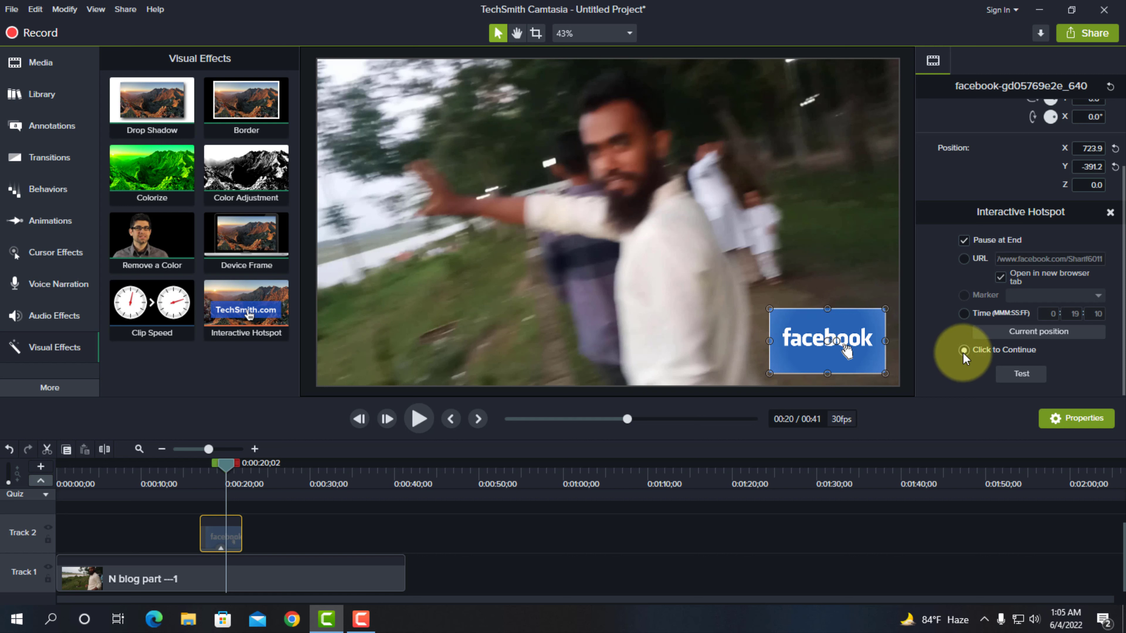
left_click(964, 261)
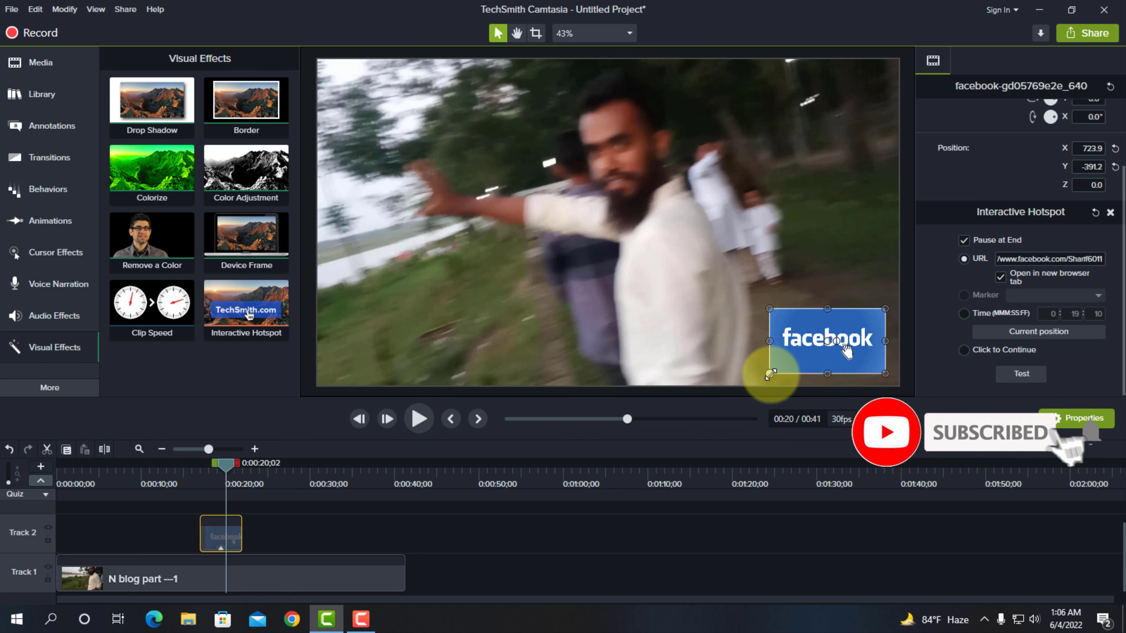
left_click_drag(770, 374, 787, 365)
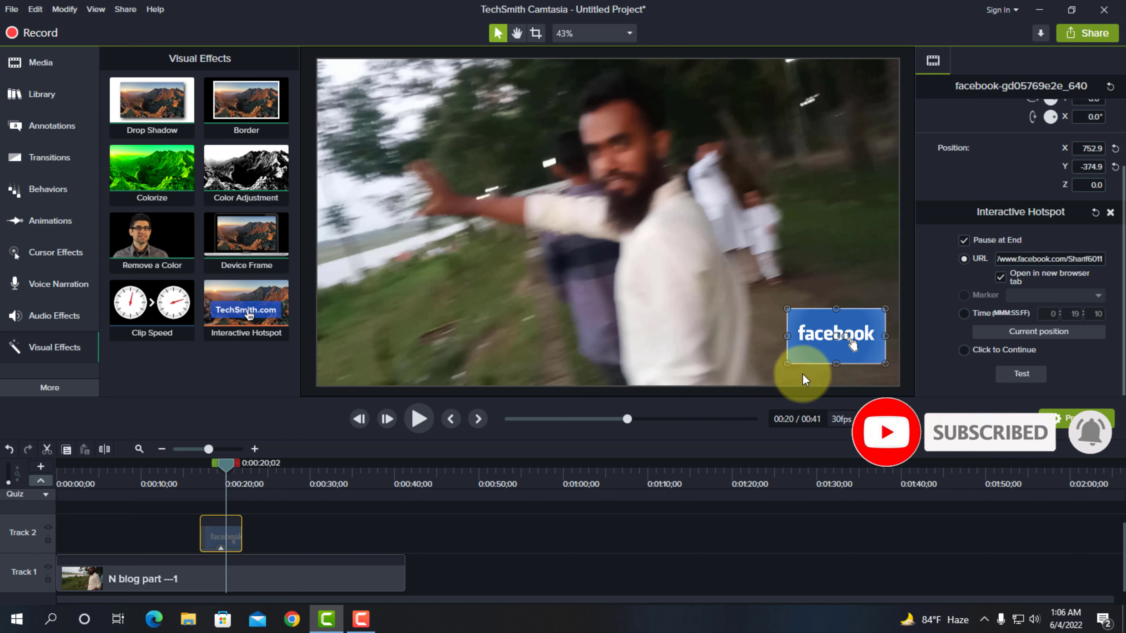
left_click(817, 336)
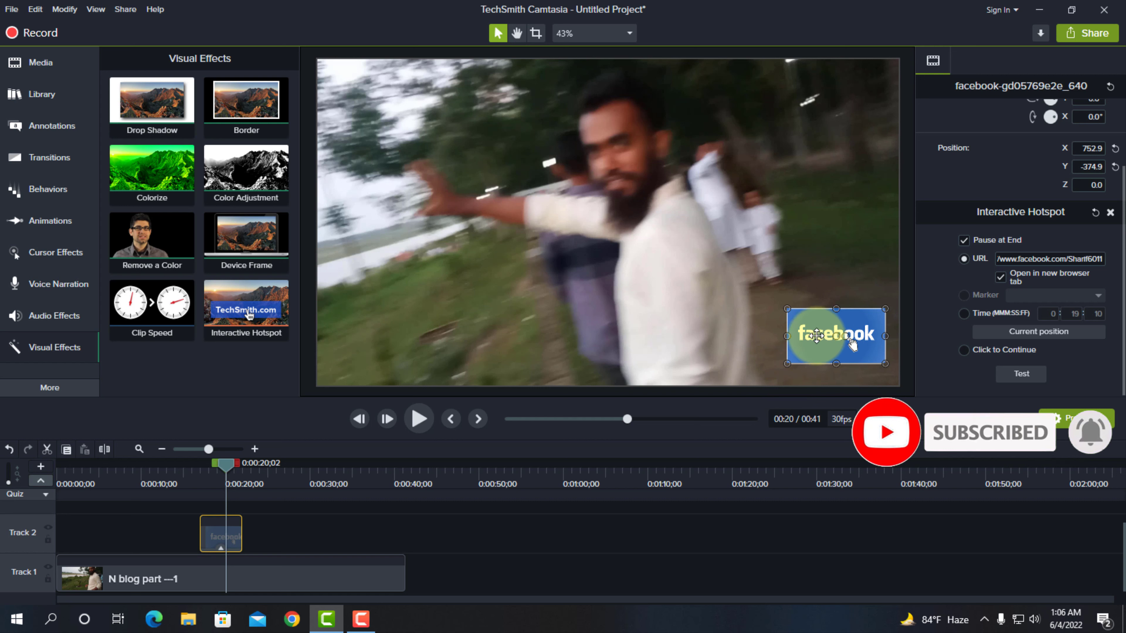